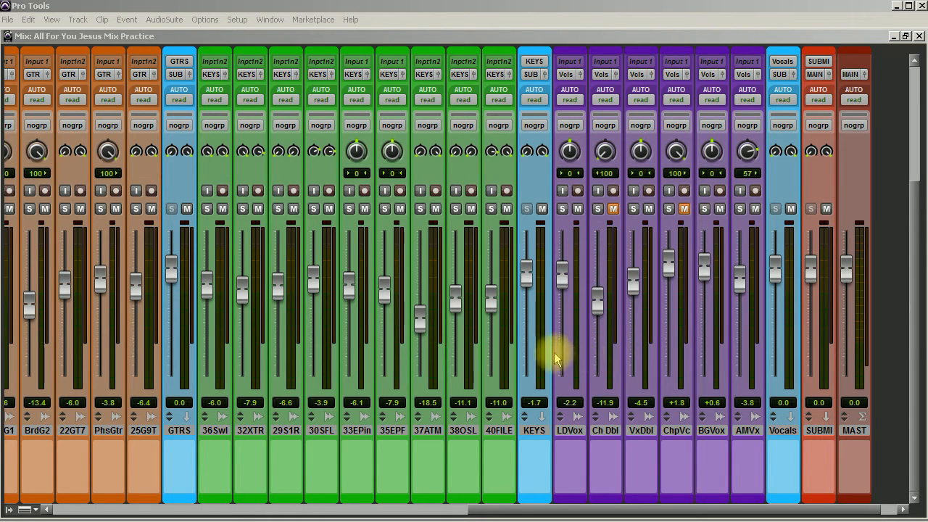
# Add a send on the LDVox track to a new stereo aux input track named Dyn Delay, created next to it
pyautogui.click(568, 430)
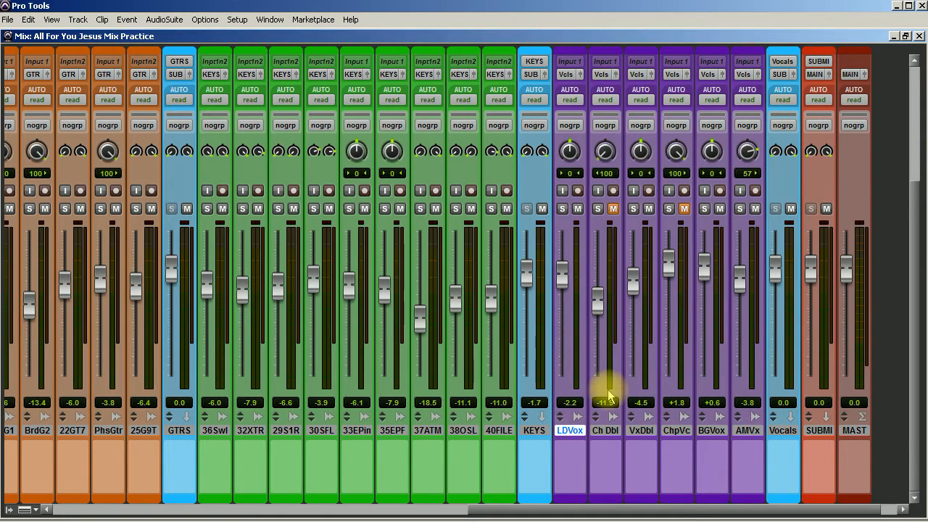
pyautogui.scroll(4, 607, 395)
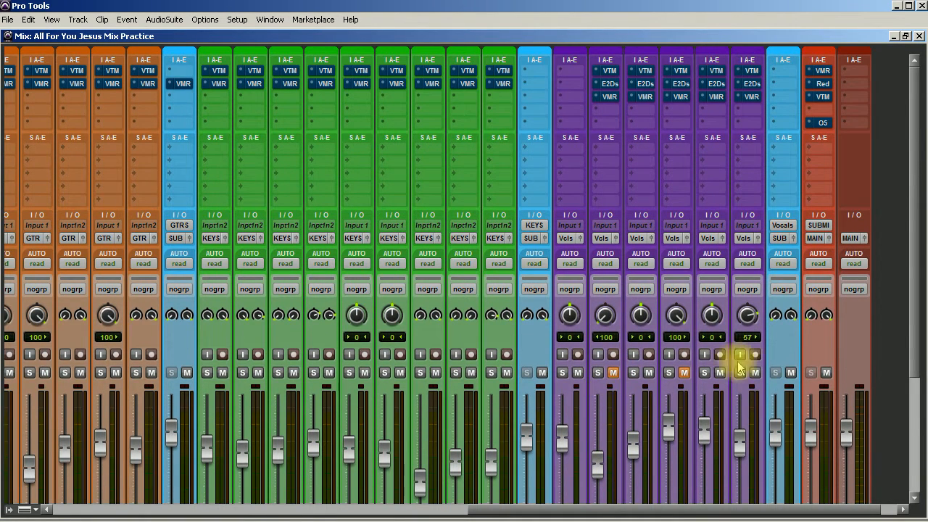
pyautogui.click(564, 148)
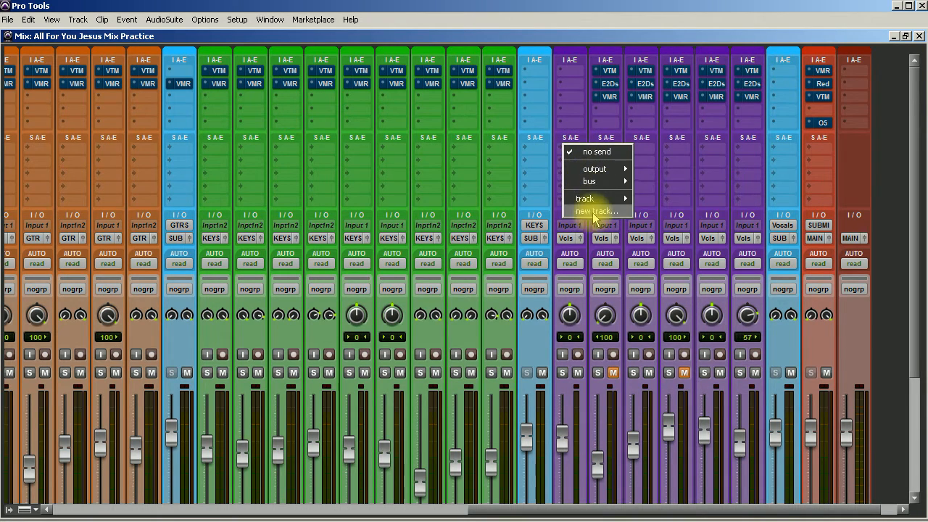
pyautogui.click(593, 211)
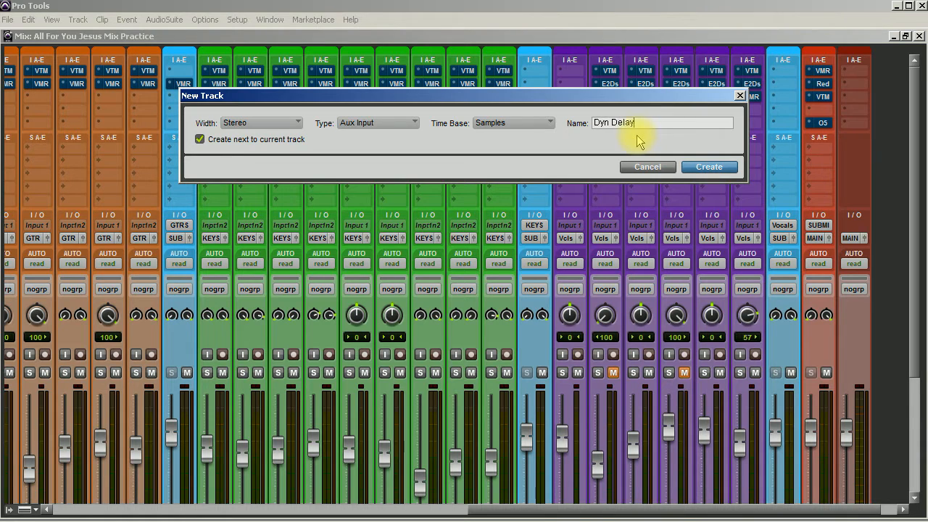
pyautogui.press('Return')
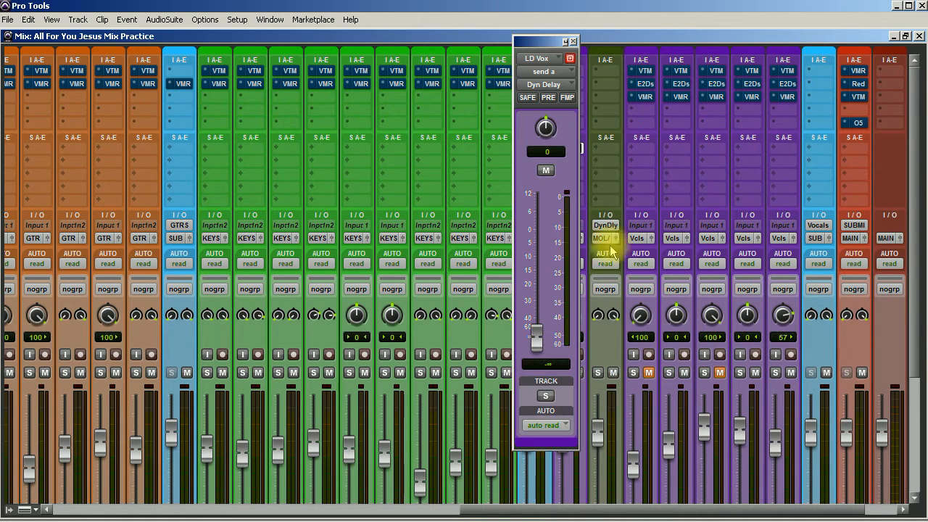
pyautogui.moveTo(544, 40); pyautogui.dragTo(341, 44)
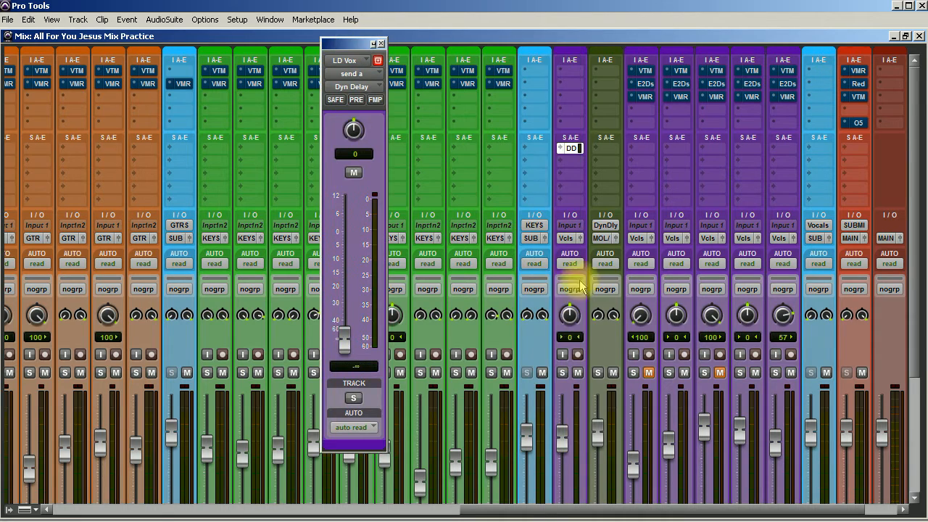
# Route the Dyn Delay track's output to the SUBMIX (Stereo) bus
pyautogui.click(603, 239)
pyautogui.moveTo(638, 270)
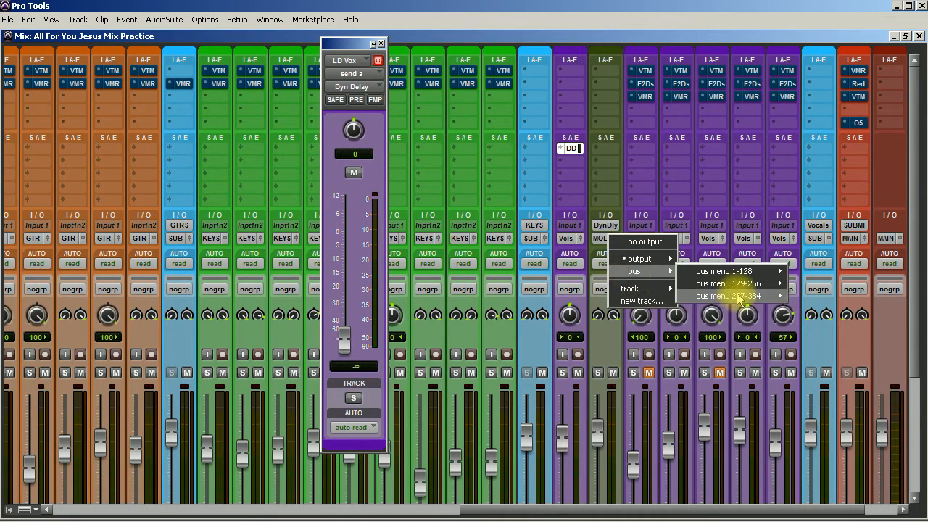
pyautogui.moveTo(737, 296)
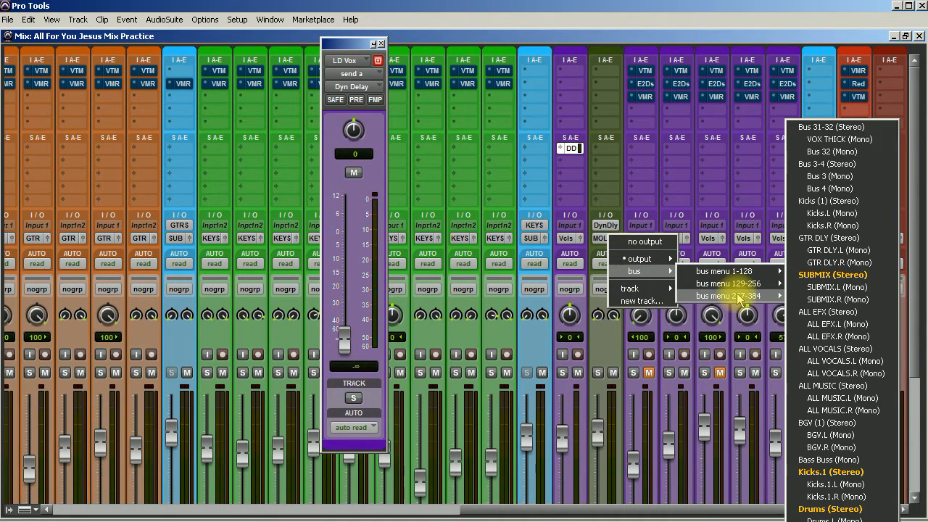
pyautogui.click(846, 277)
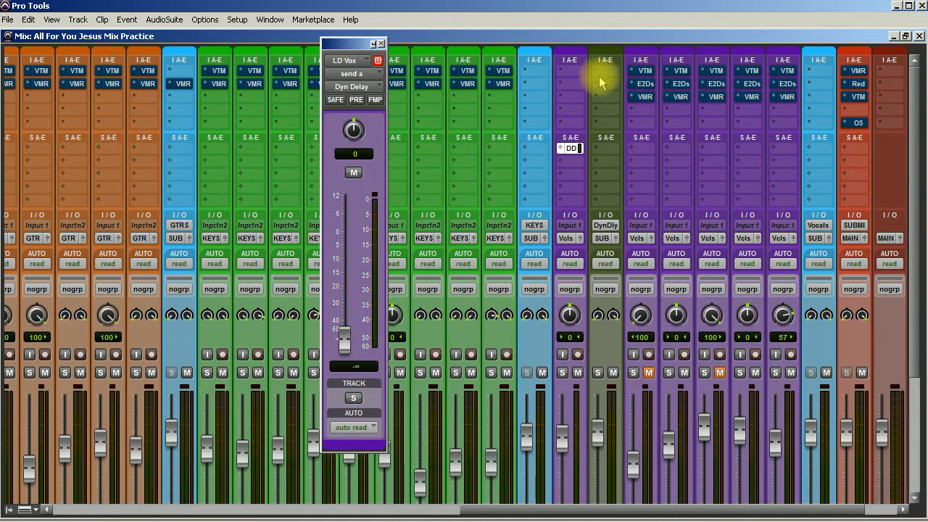
# Insert the stereo Repeater delay plug-in in the Dyn Delay track's first insert slot, then close its window
pyautogui.click(601, 71)
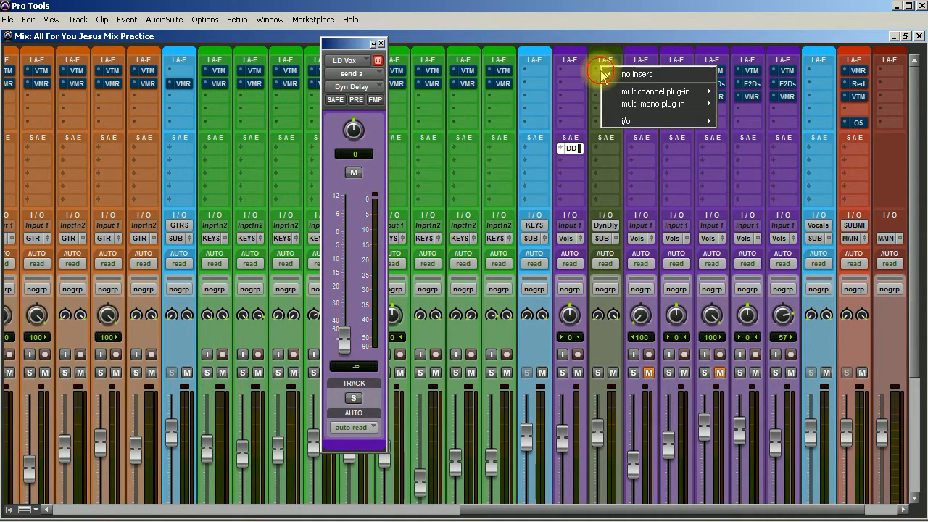
pyautogui.moveTo(652, 91)
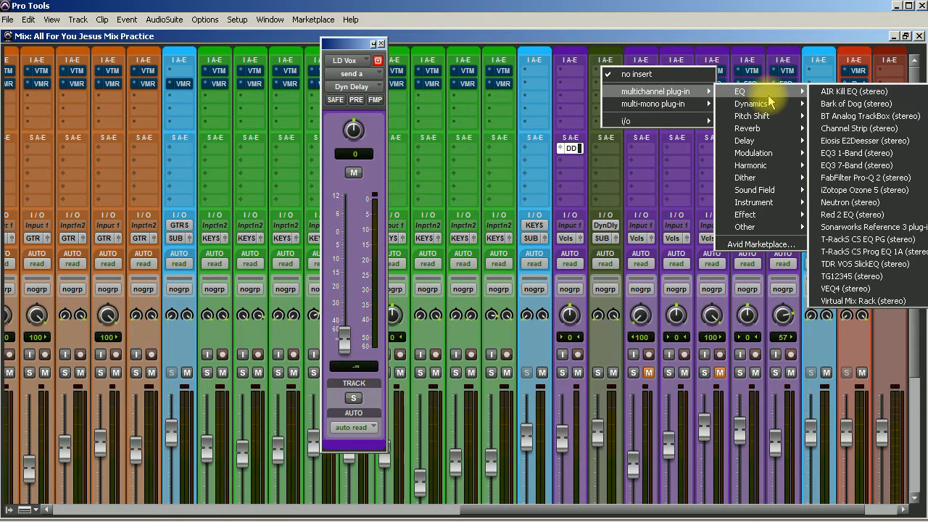
pyautogui.moveTo(767, 141)
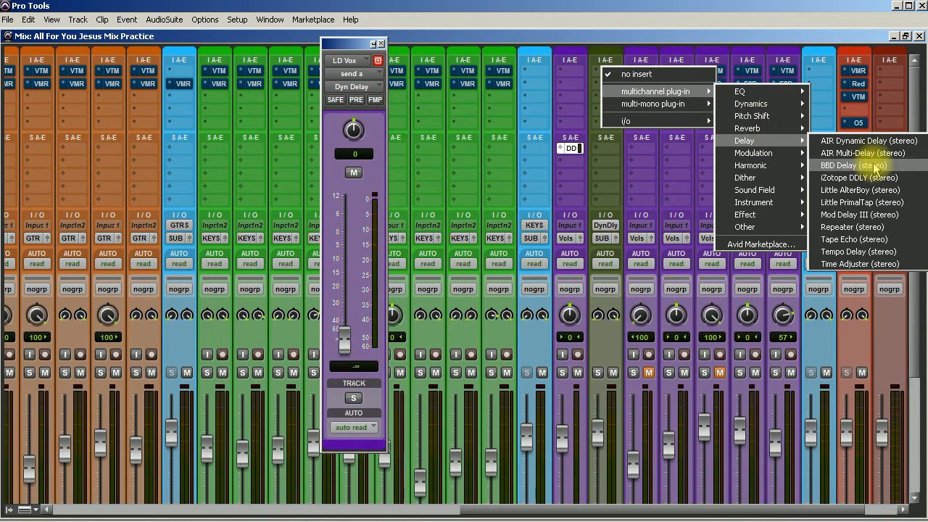
pyautogui.click(862, 227)
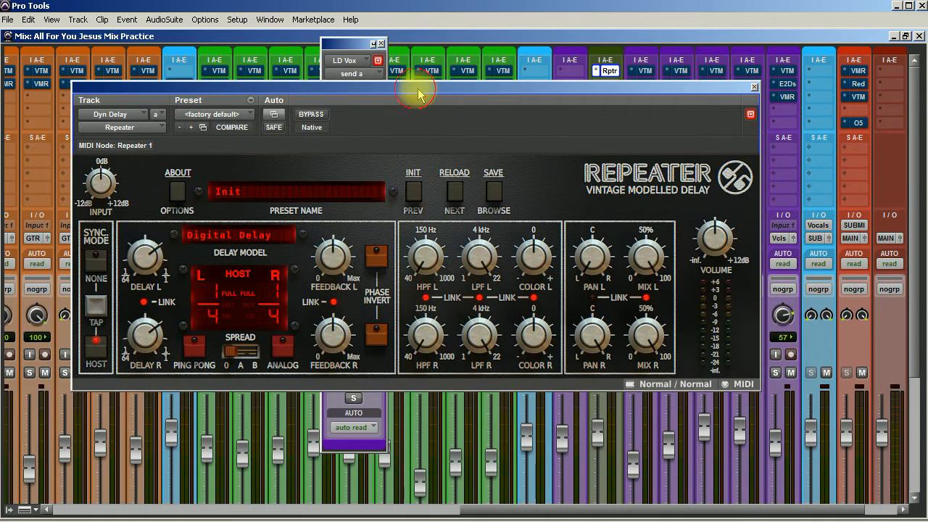
pyautogui.moveTo(418, 92); pyautogui.dragTo(545, 97)
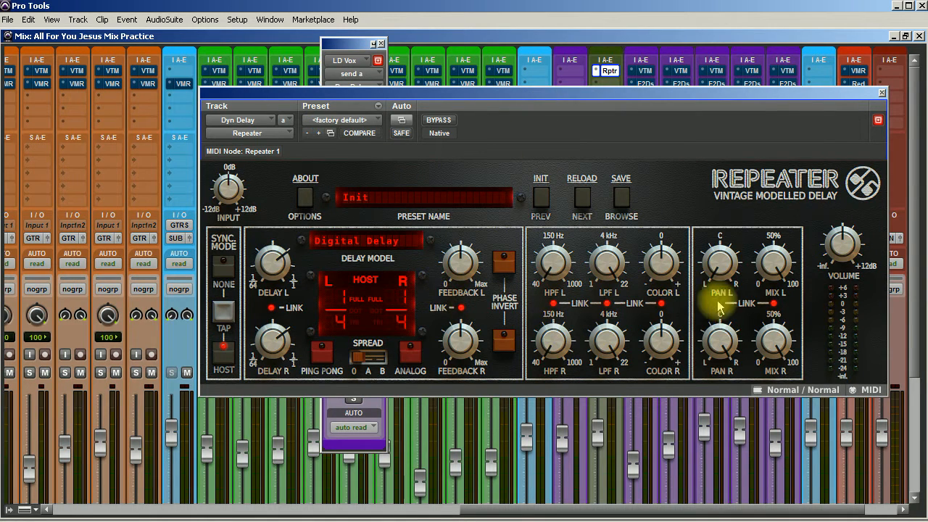
pyautogui.click(352, 44)
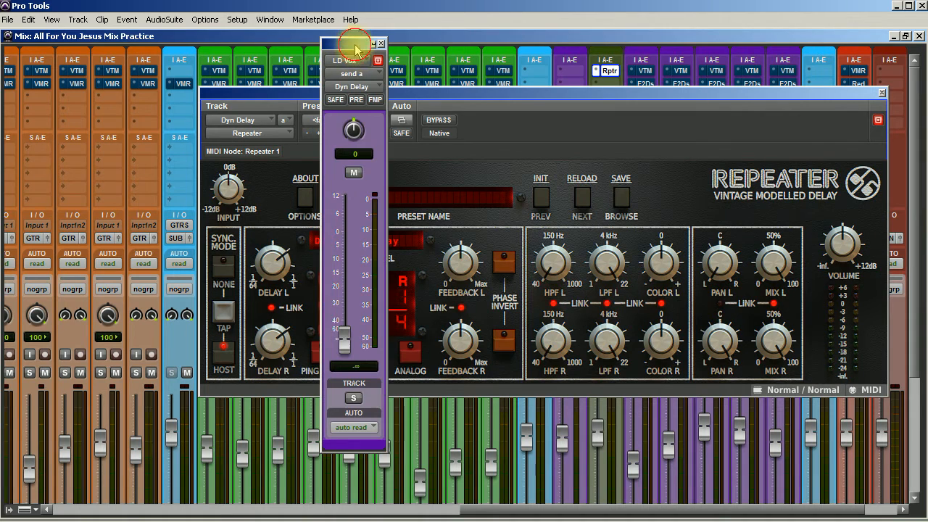
pyautogui.click(882, 94)
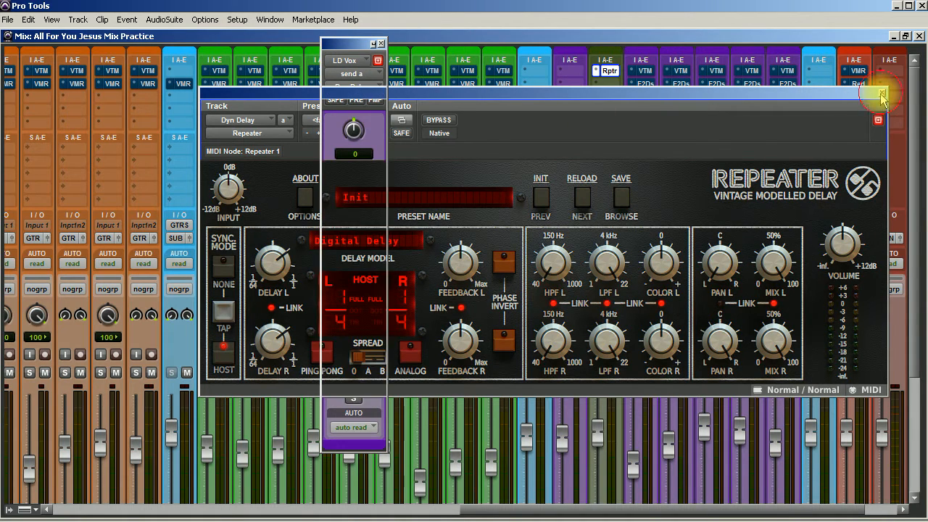
# Raise the LDVox send to Dyn Delay to -5.4 dB while soloing the lead vocal, then unsolo it
pyautogui.click(562, 373)
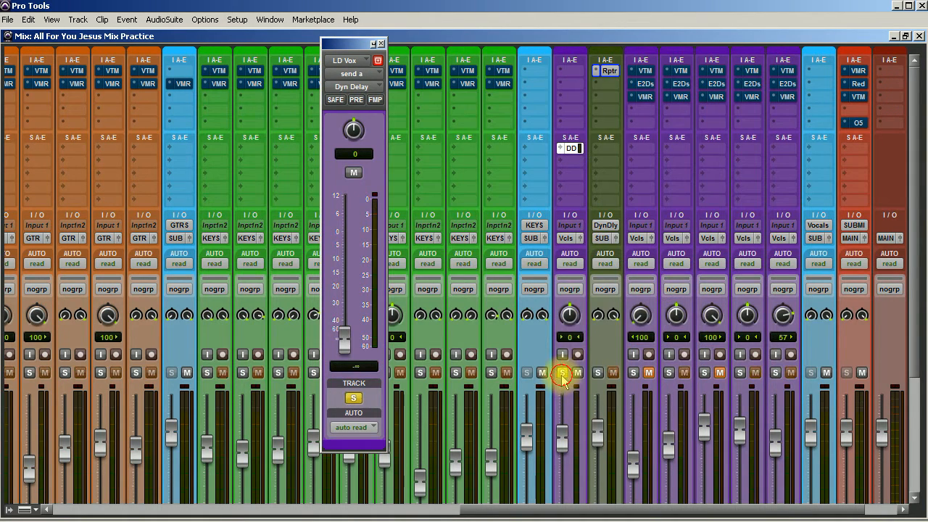
pyautogui.moveTo(344, 341); pyautogui.dragTo(347, 254)
pyautogui.click(562, 372)
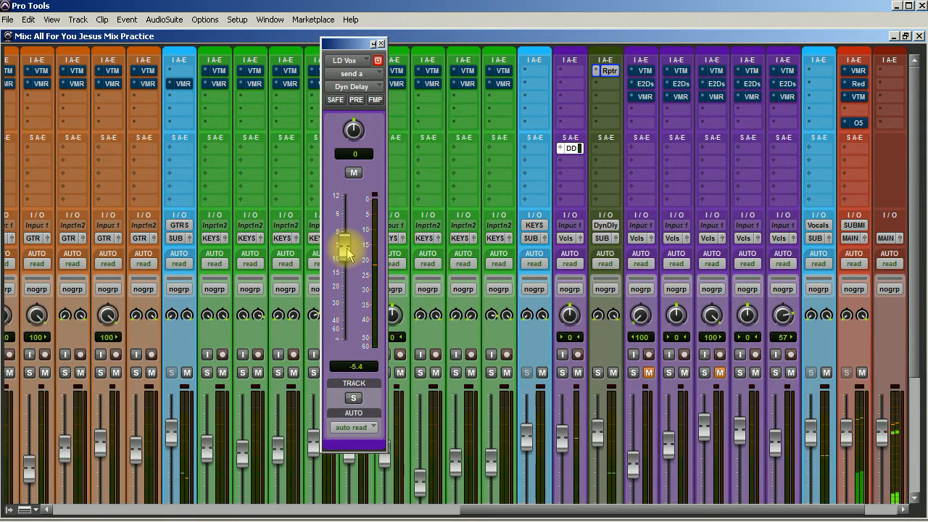
# In the Repeater on Dyn Delay, set the spread to A, unlink the delay times and set the right delay to 1/2
pyautogui.click(607, 72)
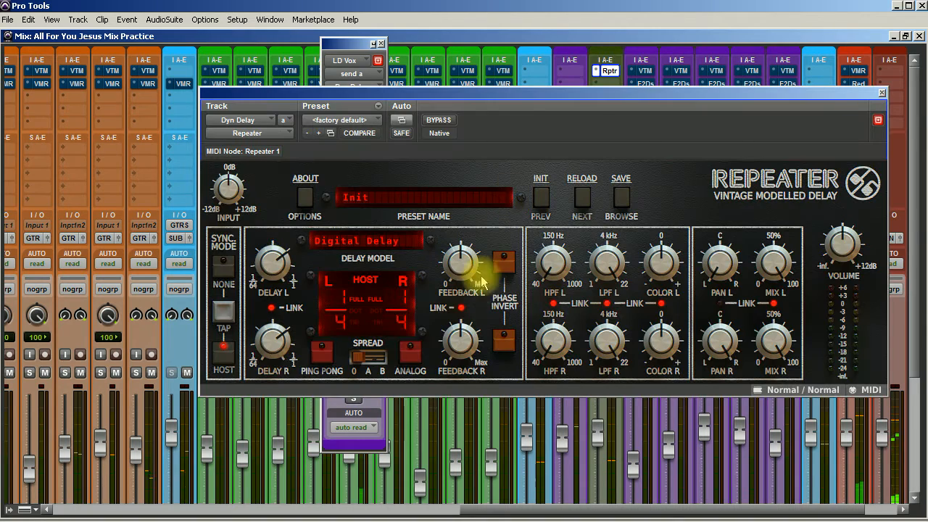
pyautogui.click(369, 363)
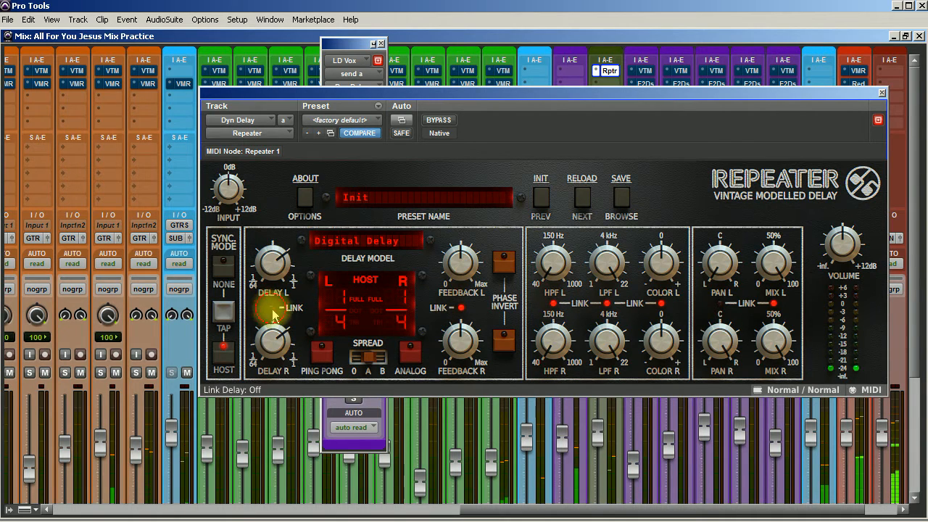
pyautogui.moveTo(274, 338); pyautogui.dragTo(276, 330)
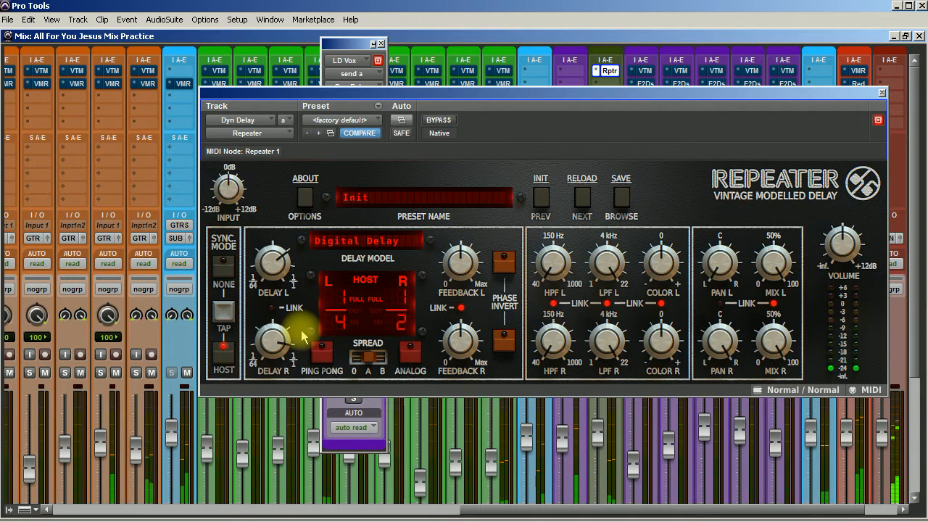
# Darken the linked Repeater delays by setting the low-pass filter to 3.10 kHz and the color to -45%
pyautogui.moveTo(607, 264); pyautogui.dragTo(602, 363)
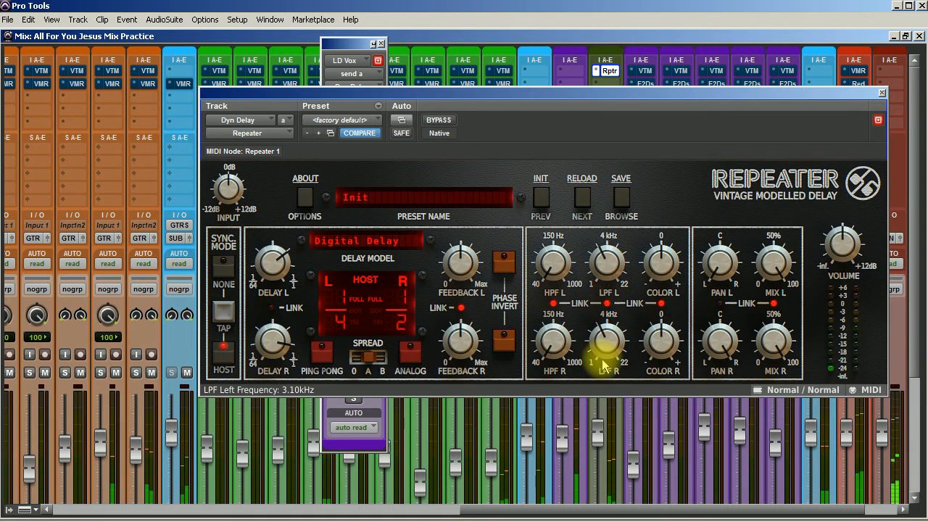
pyautogui.moveTo(660, 261); pyautogui.dragTo(656, 297)
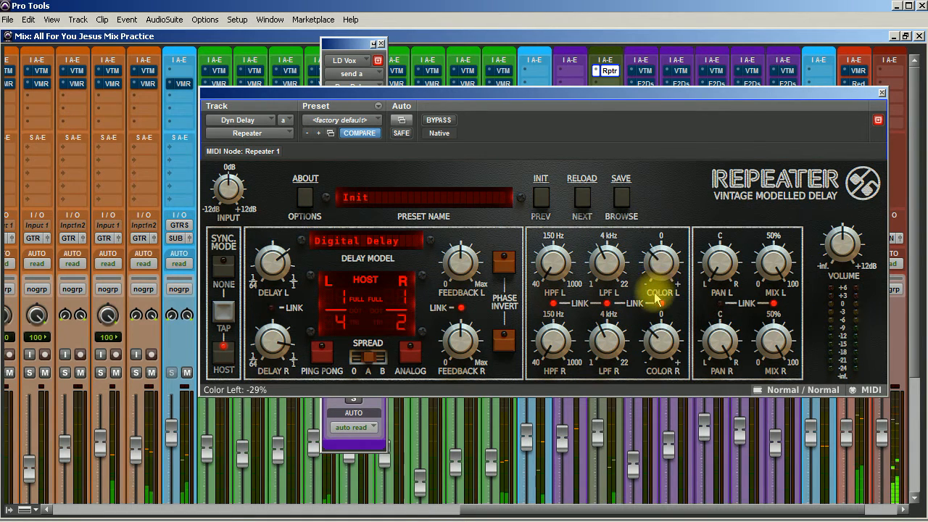
pyautogui.moveTo(663, 266); pyautogui.dragTo(656, 277)
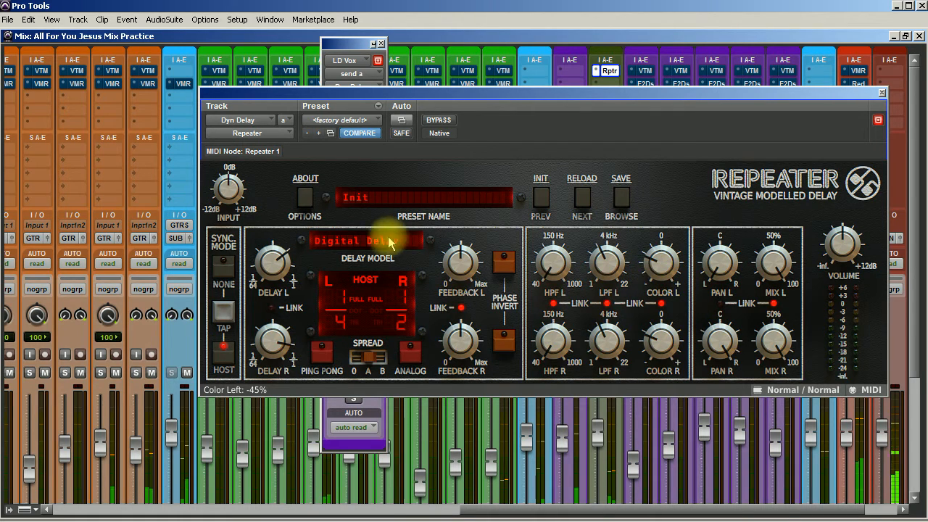
# Change the Repeater's delay model to Tape Delay Classic and close the plug-in window
pyautogui.click(360, 241)
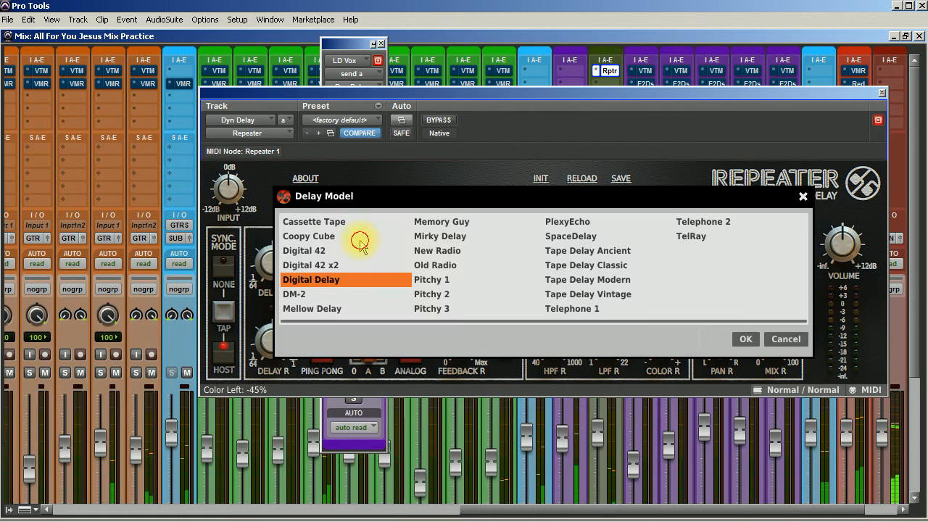
pyautogui.click(596, 269)
pyautogui.click(745, 338)
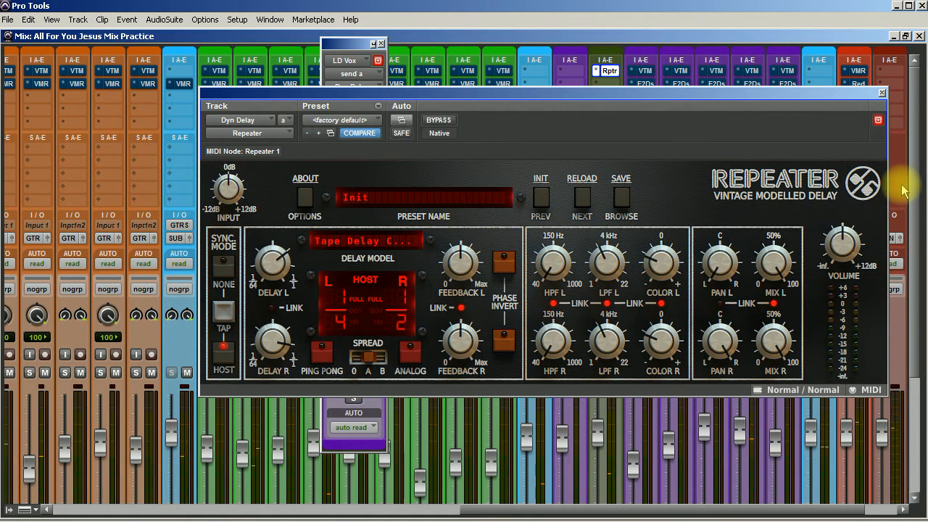
pyautogui.click(881, 95)
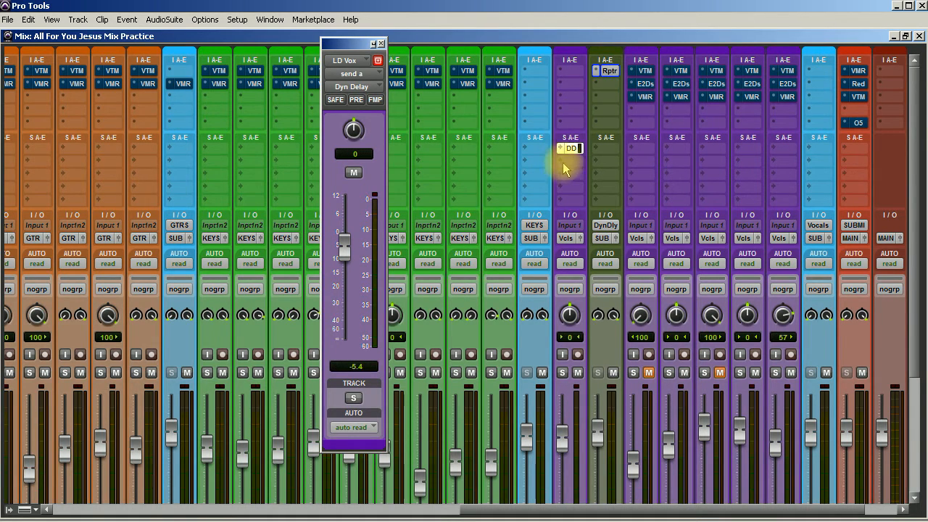
# Insert the stereo Dyn3 Compressor/Limiter after the Repeater on Dyn Delay and move its window clear of the send fader
pyautogui.click(607, 84)
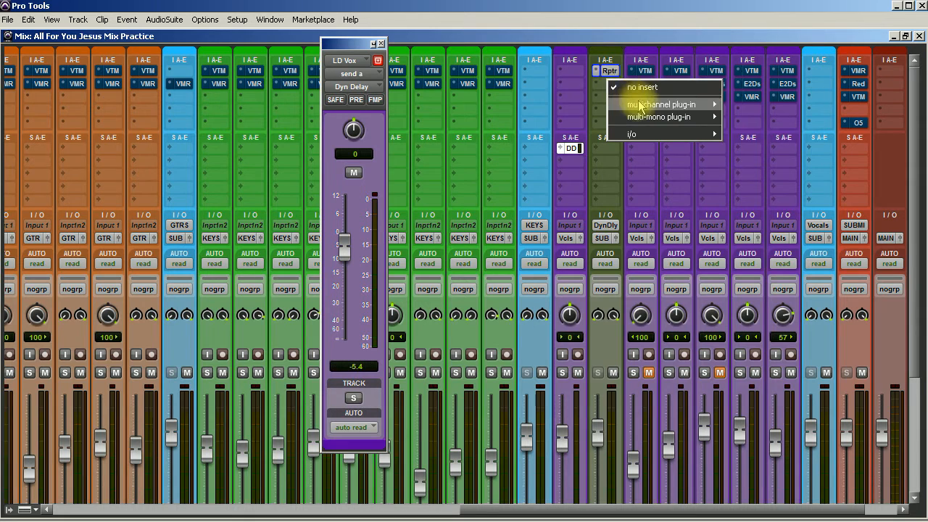
pyautogui.moveTo(678, 106)
pyautogui.moveTo(761, 122)
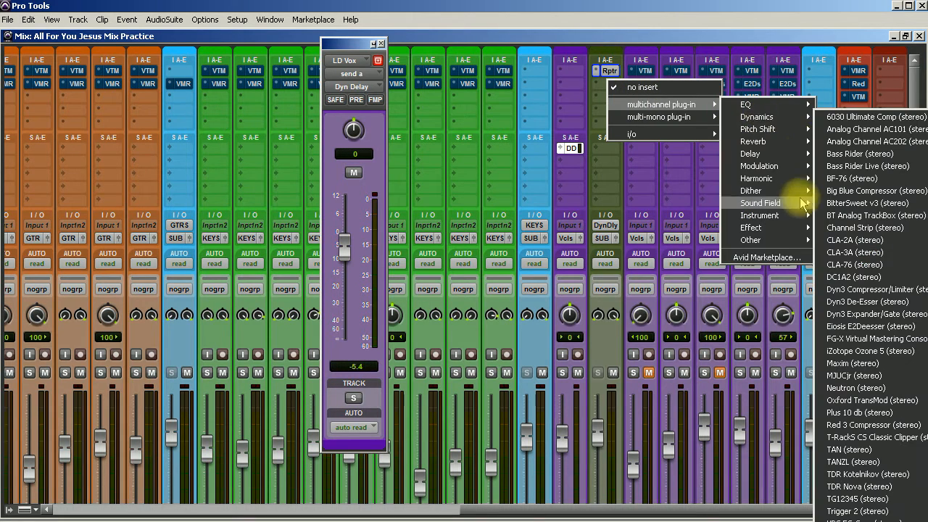
pyautogui.click(888, 290)
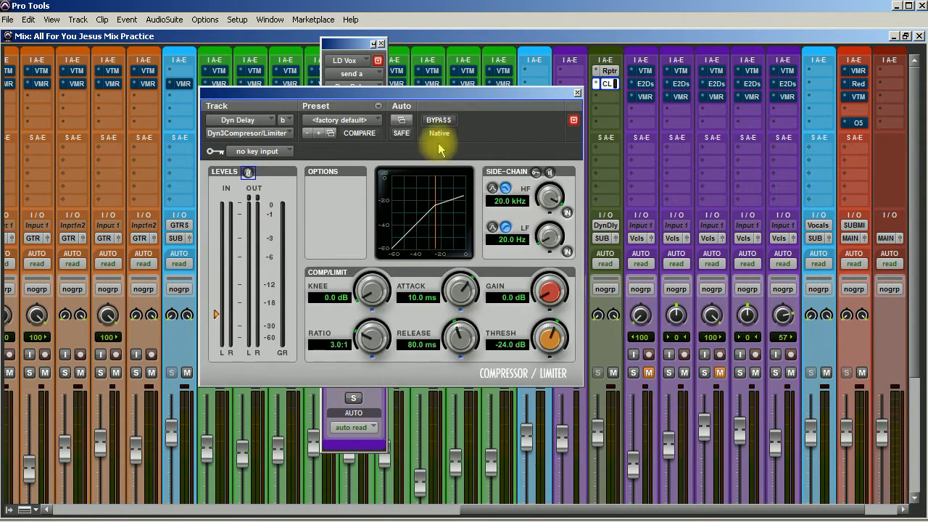
pyautogui.moveTo(609, 105); pyautogui.dragTo(705, 153)
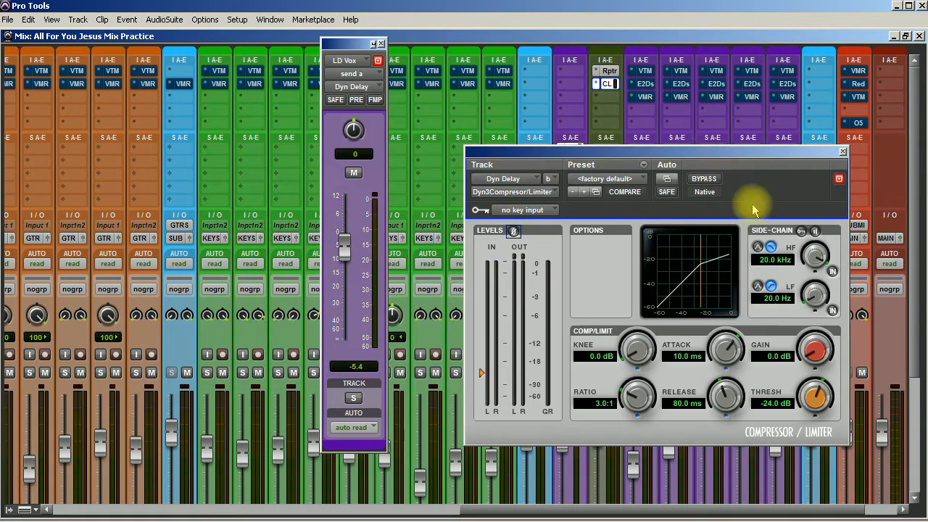
# Enable the compressor's external side-chain key and set its key input to Bus 23
pyautogui.click(801, 231)
pyautogui.click(533, 210)
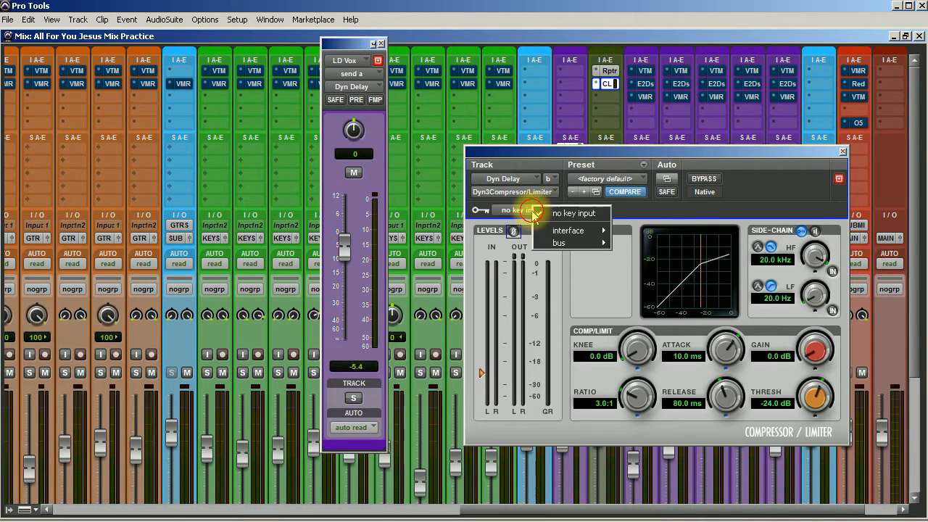
pyautogui.moveTo(573, 230)
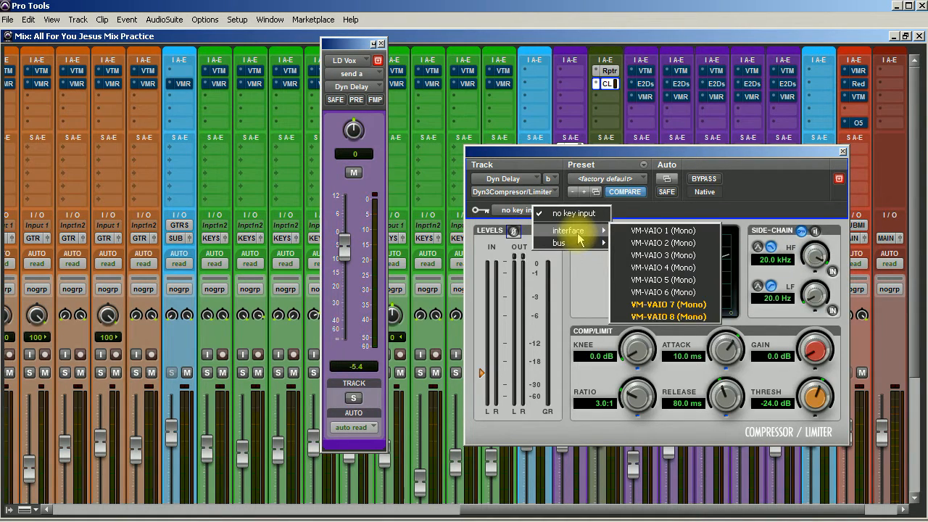
pyautogui.moveTo(668, 257)
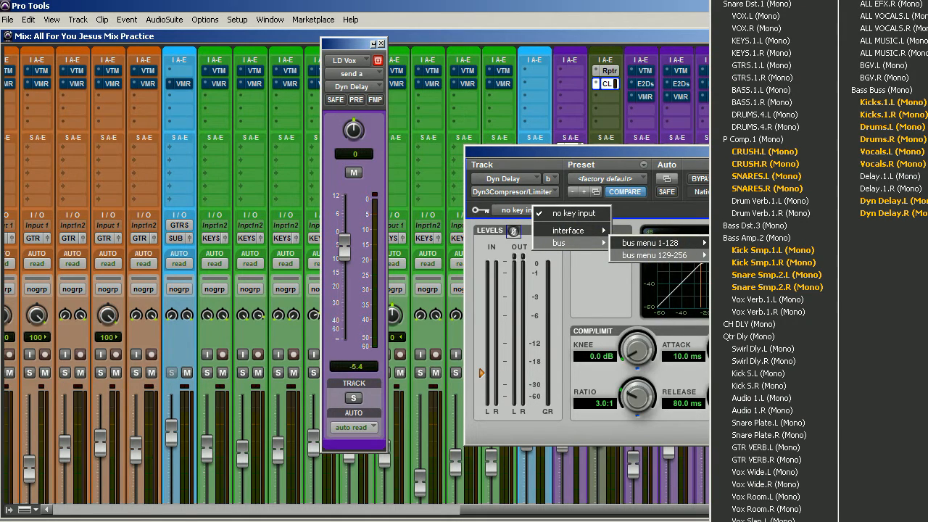
pyautogui.click(779, 519)
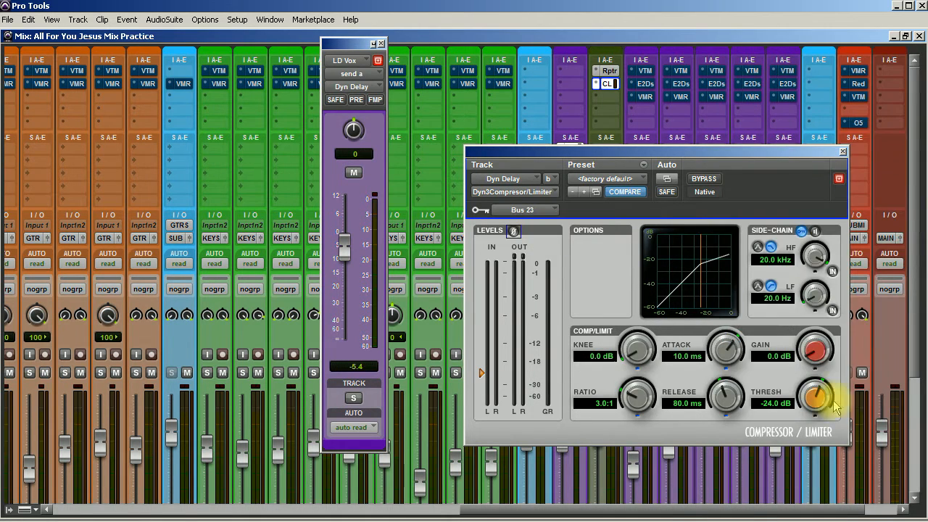
# Close the compressor window and add a second send on the LD Vox track routed to Bus 23
pyautogui.click(842, 154)
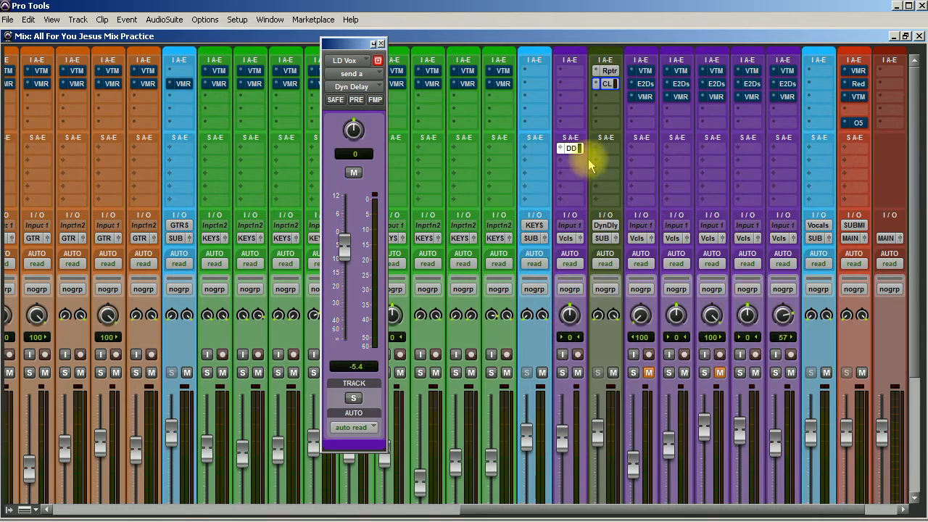
pyautogui.click(569, 149)
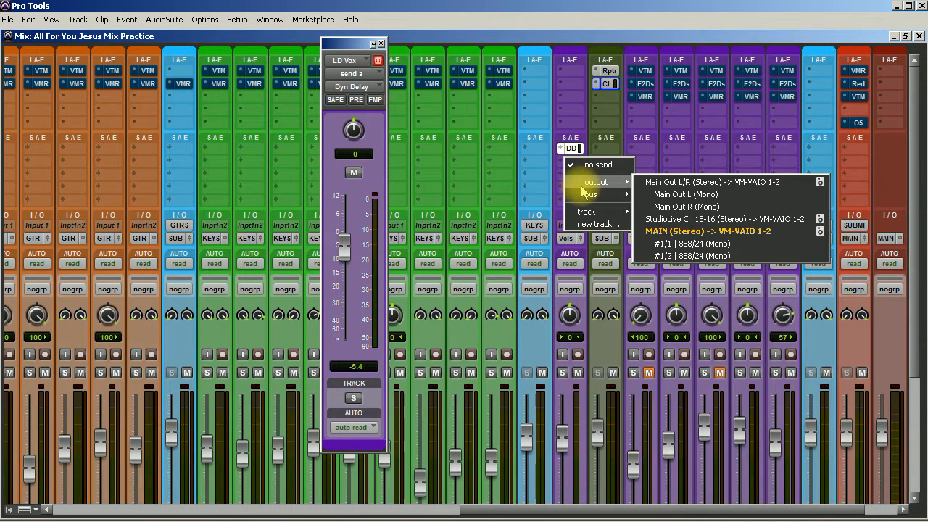
pyautogui.moveTo(587, 194)
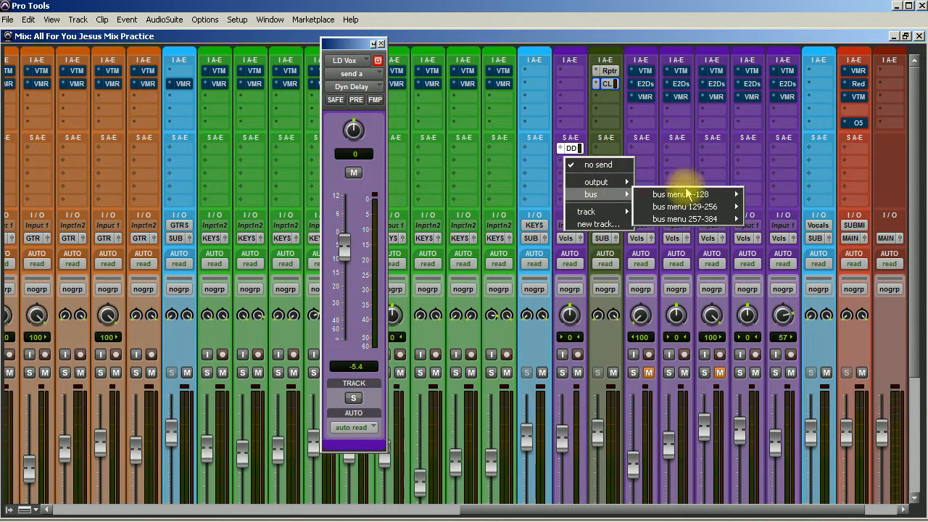
pyautogui.moveTo(689, 207)
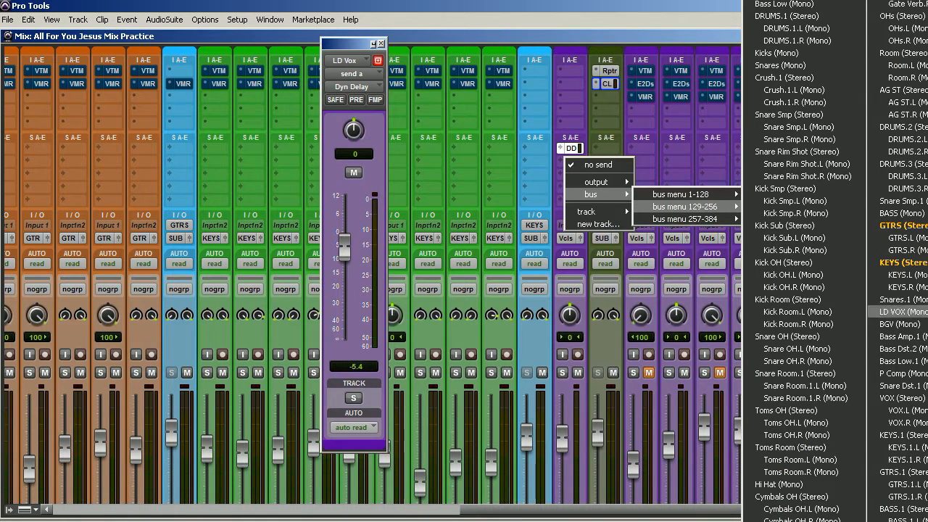
pyautogui.click(902, 519)
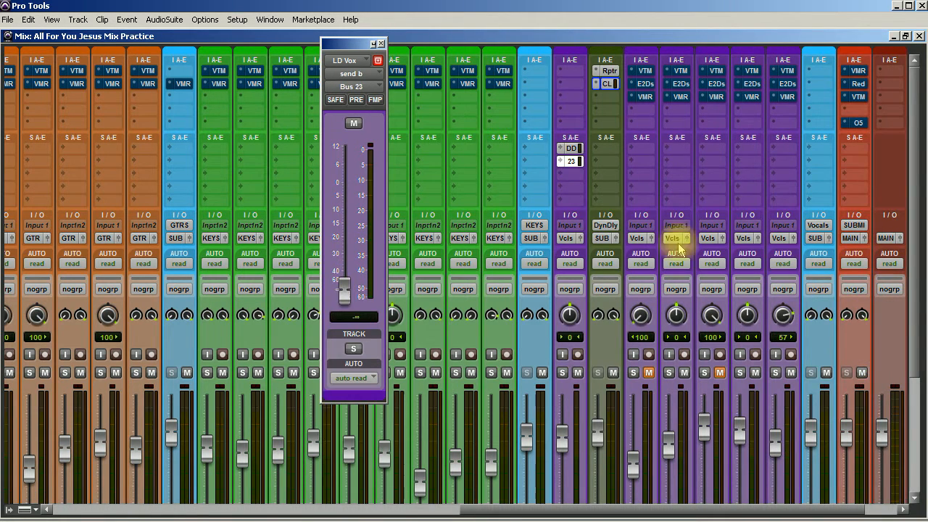
# Make the LD Vox track's Bus 23 send pre-fader, set its level to 0.0 dB and close the send window
pyautogui.click(355, 101)
pyautogui.moveTo(353, 292); pyautogui.dragTo(356, 181)
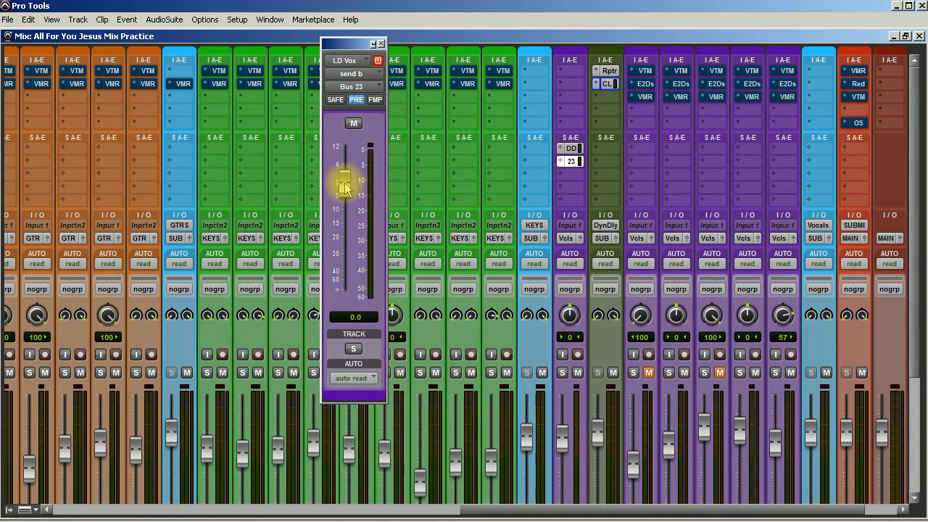
pyautogui.click(382, 44)
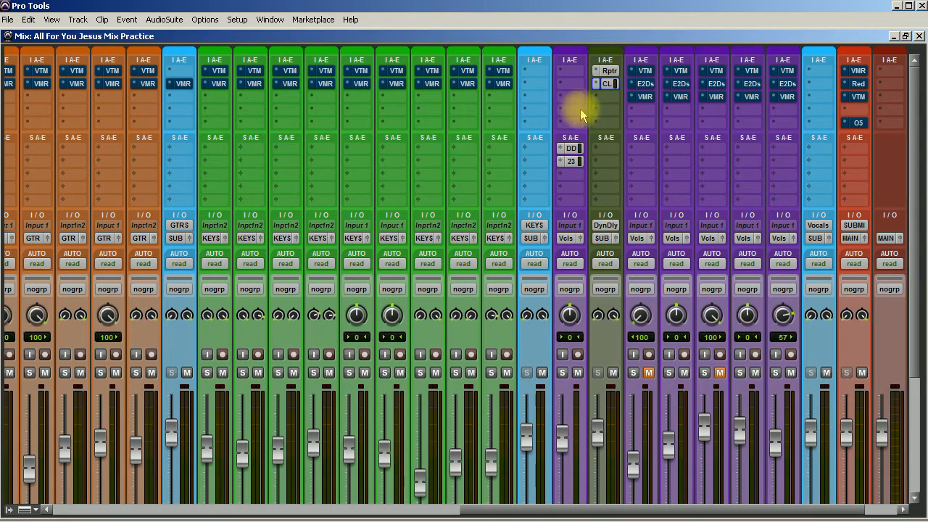
# Reopen the compressor on Dyn Delay, mute that aux, and lower the compressor's threshold to -37.2 dB
pyautogui.click(607, 84)
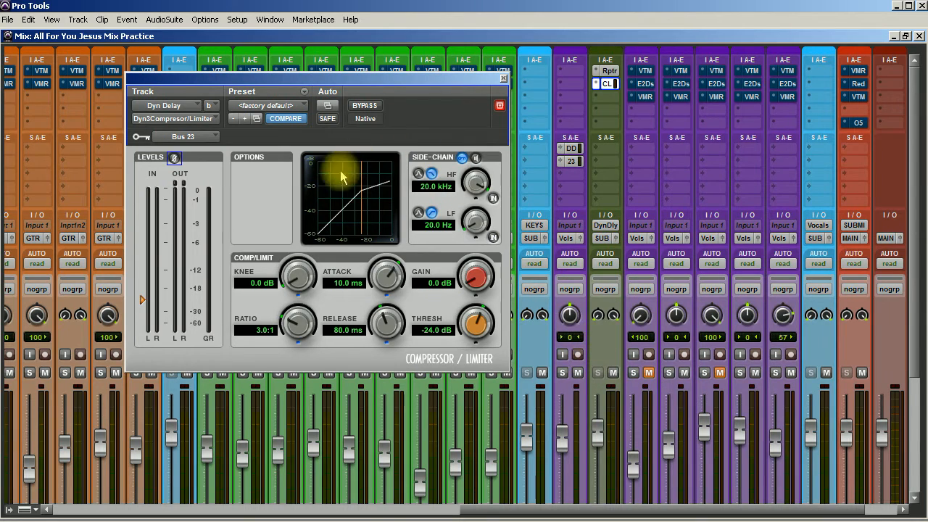
pyautogui.click(613, 372)
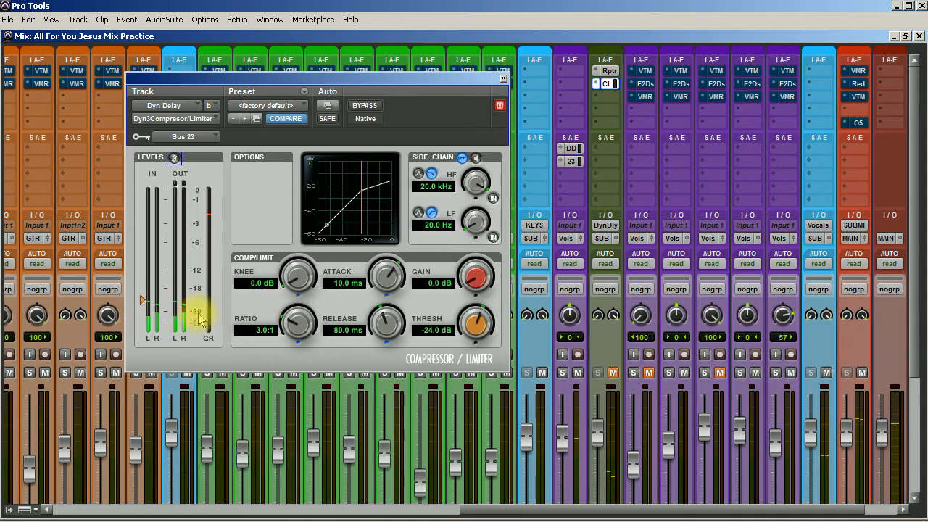
pyautogui.moveTo(476, 321); pyautogui.dragTo(457, 391)
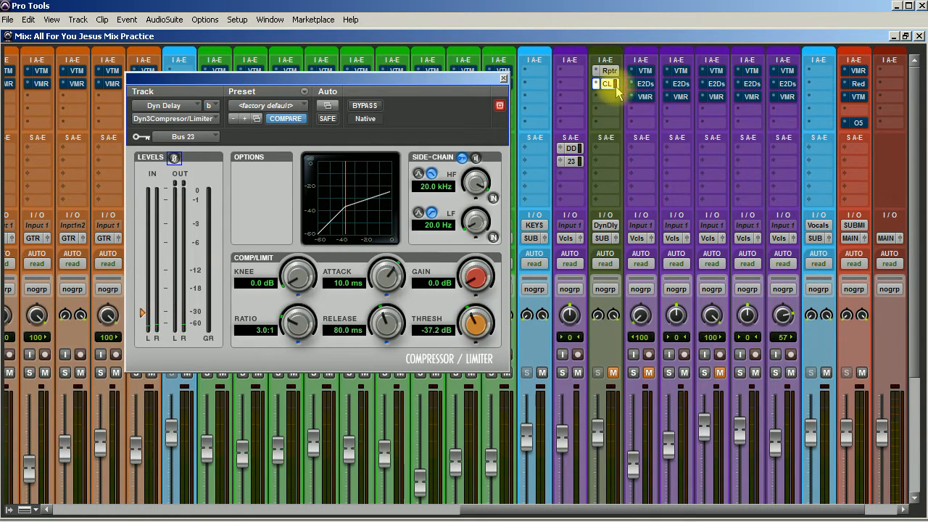
# Solo the LD Vox track, reduce the Repeater's linked feedback to 23% and close the plug-in window
pyautogui.click(562, 372)
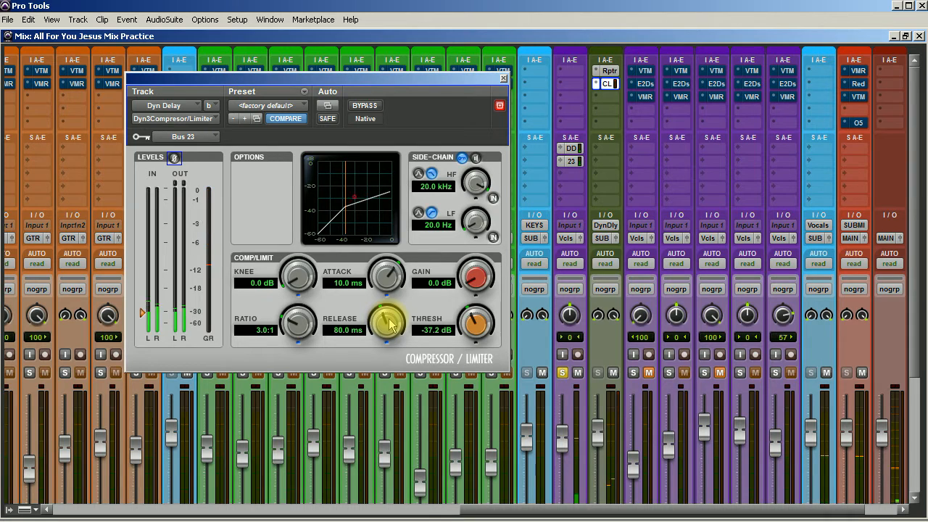
pyautogui.click(609, 71)
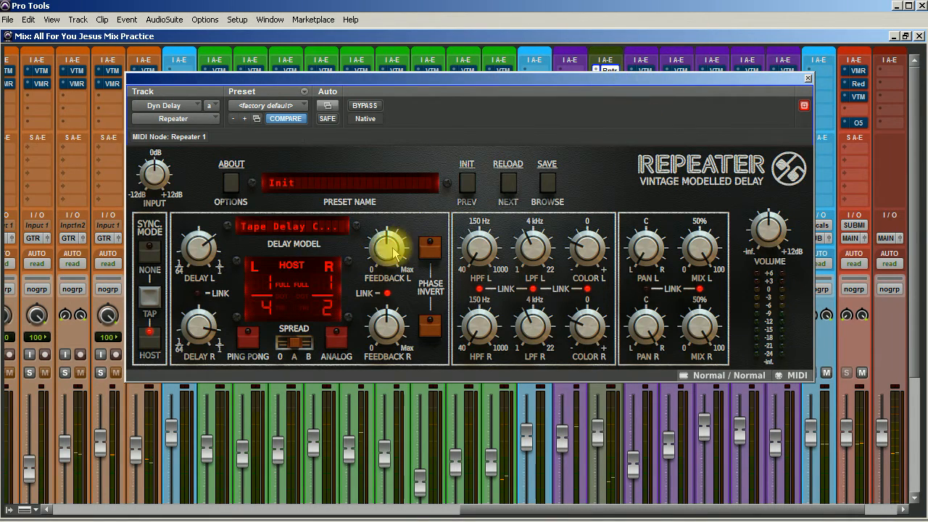
pyautogui.moveTo(384, 279); pyautogui.dragTo(379, 303)
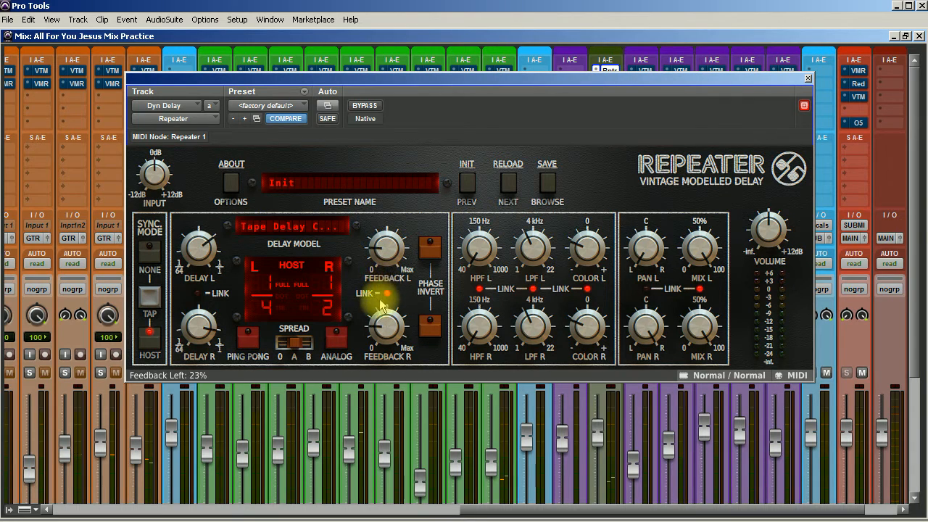
pyautogui.click(809, 80)
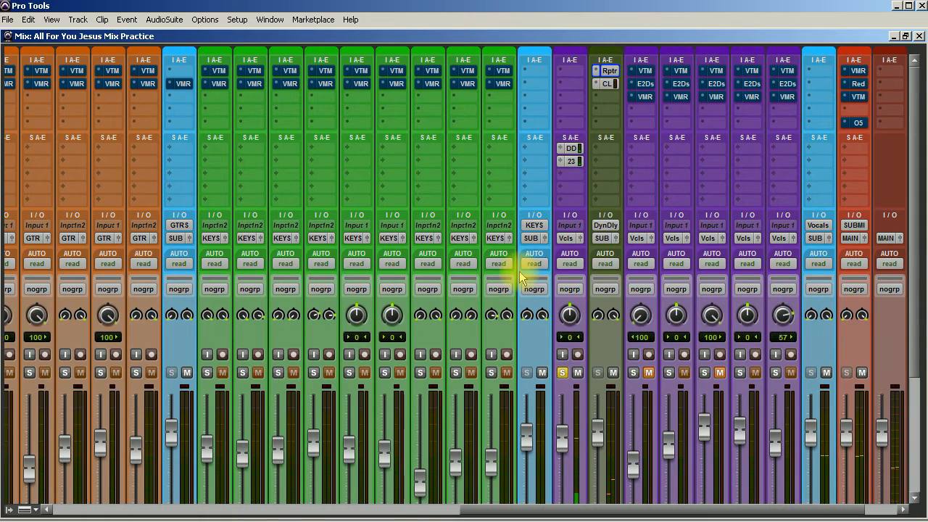
# Set the Dyn Delay compressor's threshold to -42.9 dB, release to 36.5 ms and gain to 2.8 dB
pyautogui.click(607, 83)
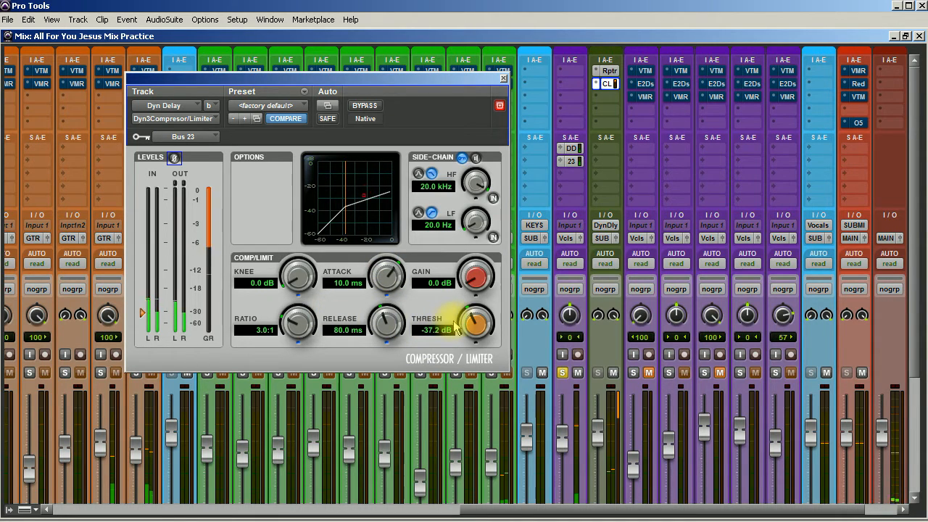
pyautogui.moveTo(475, 319); pyautogui.dragTo(472, 353)
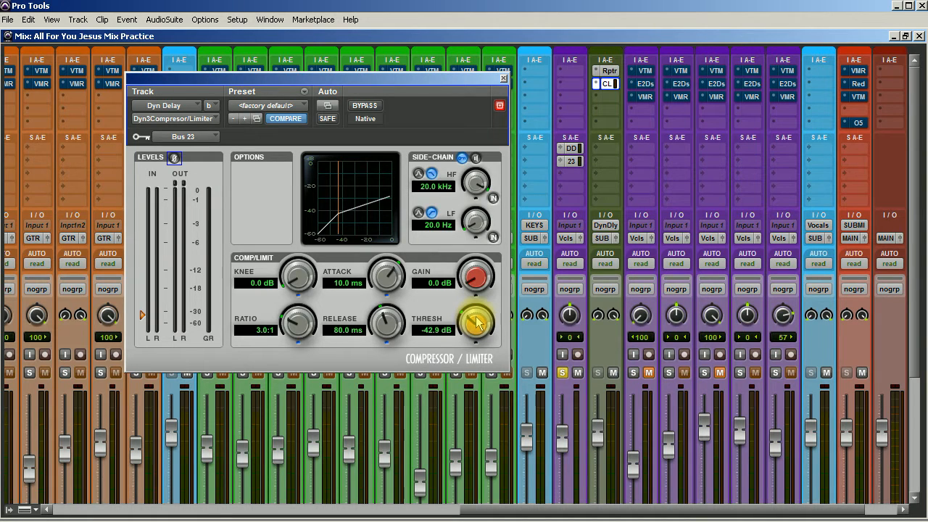
pyautogui.moveTo(387, 321); pyautogui.dragTo(394, 355)
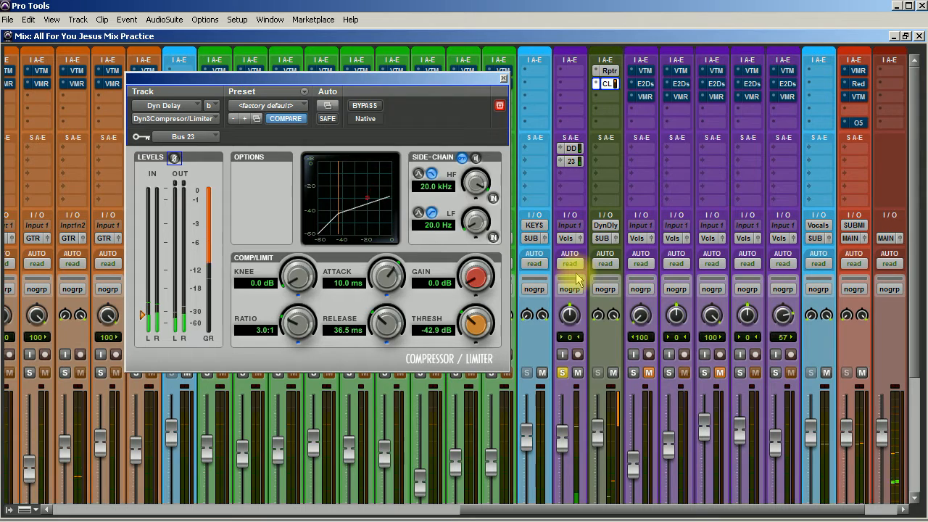
pyautogui.moveTo(479, 278); pyautogui.dragTo(557, 293)
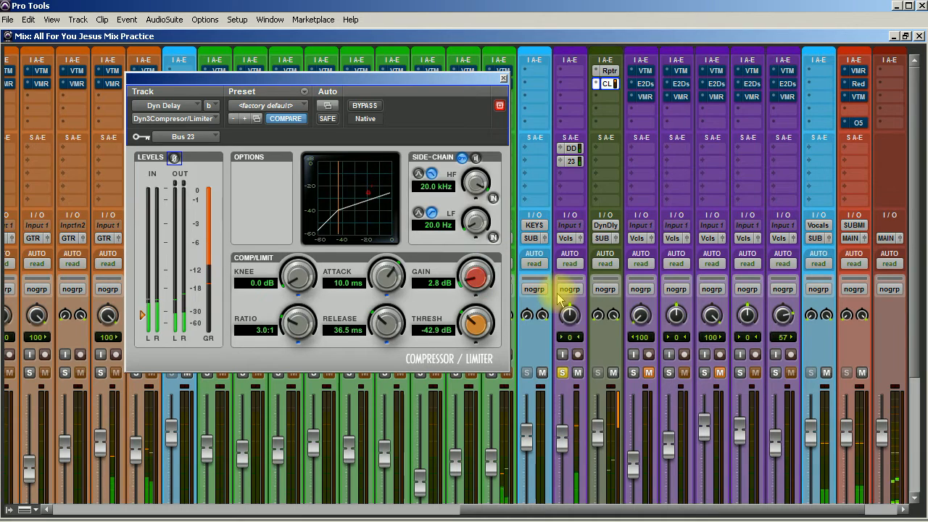
# Unsolo the LD Vox track and lower its Dyn Delay send to -14.7 dB
pyautogui.click(561, 371)
pyautogui.click(632, 372)
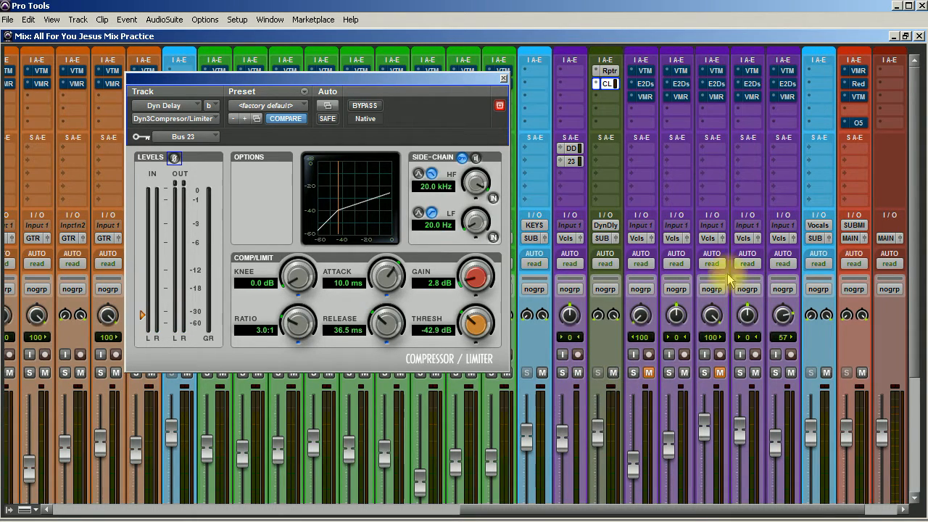
pyautogui.click(570, 149)
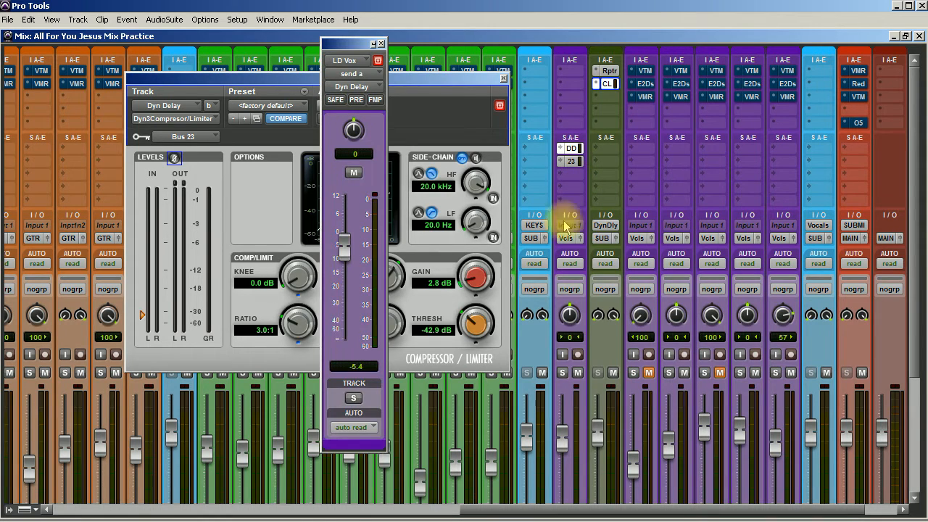
pyautogui.moveTo(347, 263)
pyautogui.mouseDown()
pyautogui.moveTo(344, 253)
pyautogui.moveTo(347, 280)
pyautogui.mouseUp()
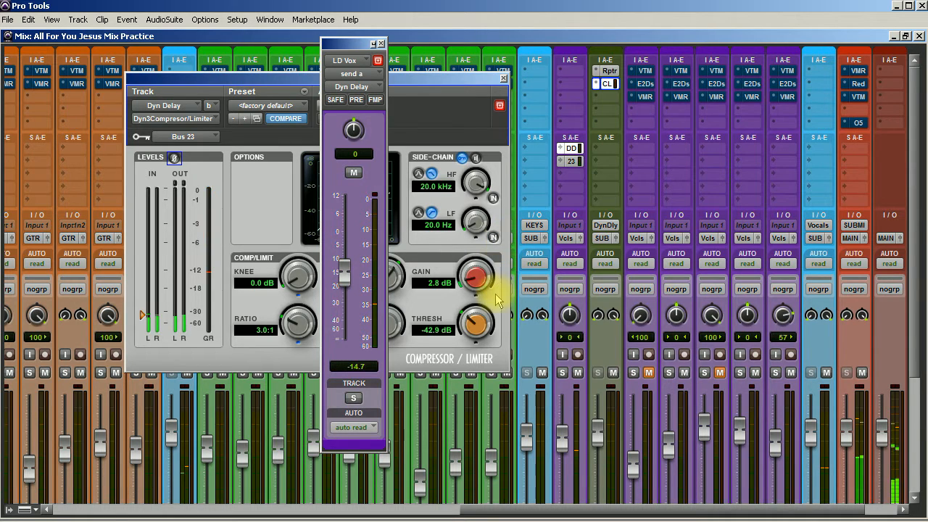
# Lower the compressor's threshold to -50.4 dB, then raise the LD Vox send to Dyn Delay to -9.1 dB and close the send window
pyautogui.moveTo(476, 322); pyautogui.dragTo(472, 383)
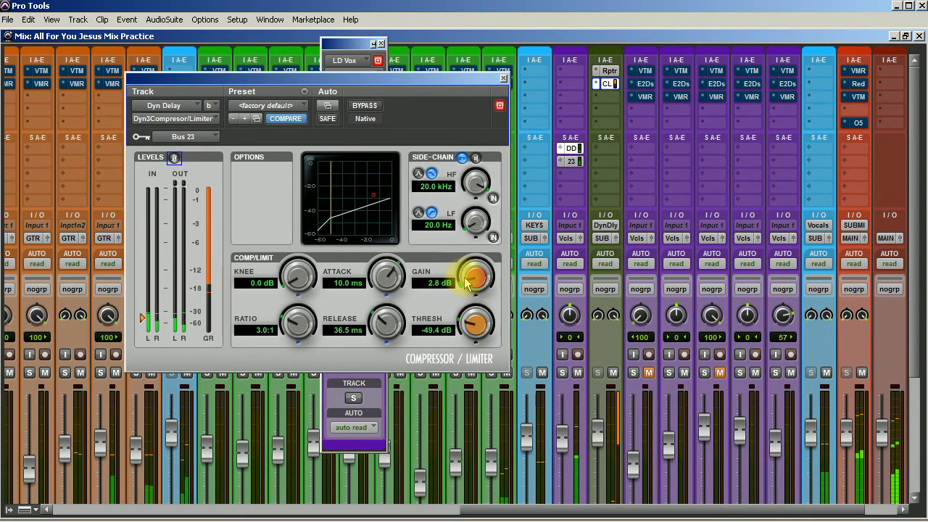
pyautogui.moveTo(473, 328); pyautogui.dragTo(468, 340)
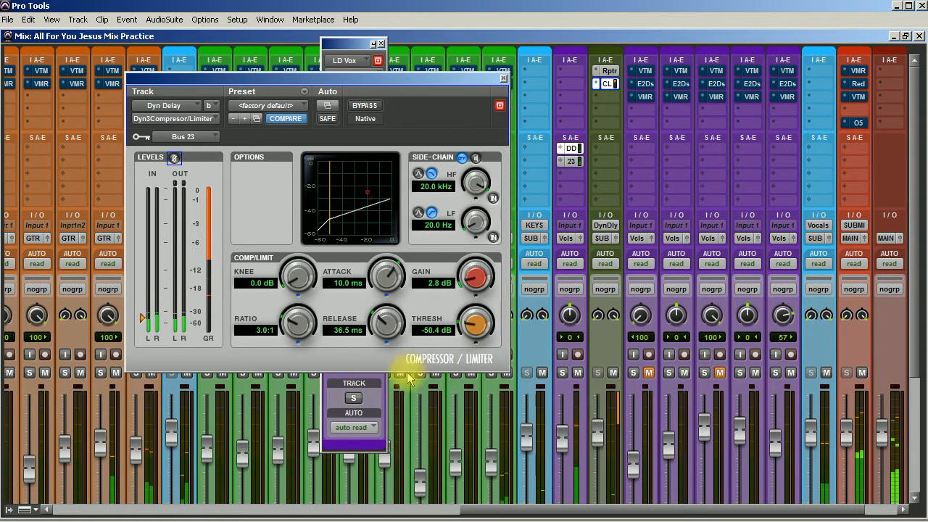
pyautogui.click(355, 378)
pyautogui.moveTo(342, 272); pyautogui.dragTo(343, 262)
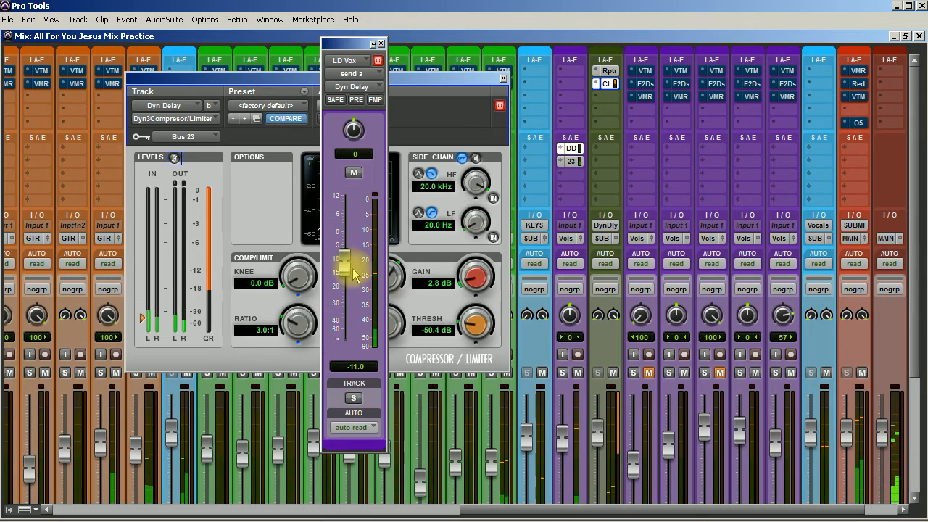
pyautogui.moveTo(350, 267); pyautogui.dragTo(349, 254)
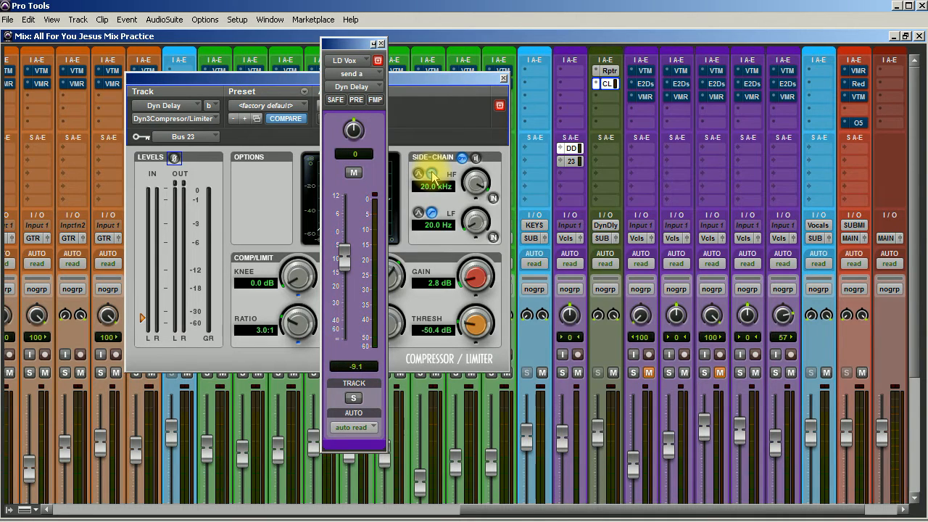
pyautogui.click(380, 43)
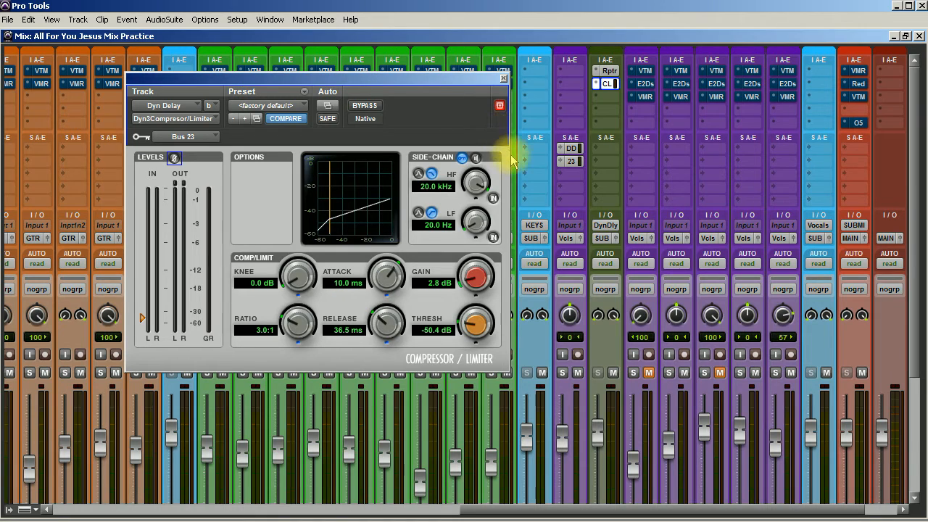